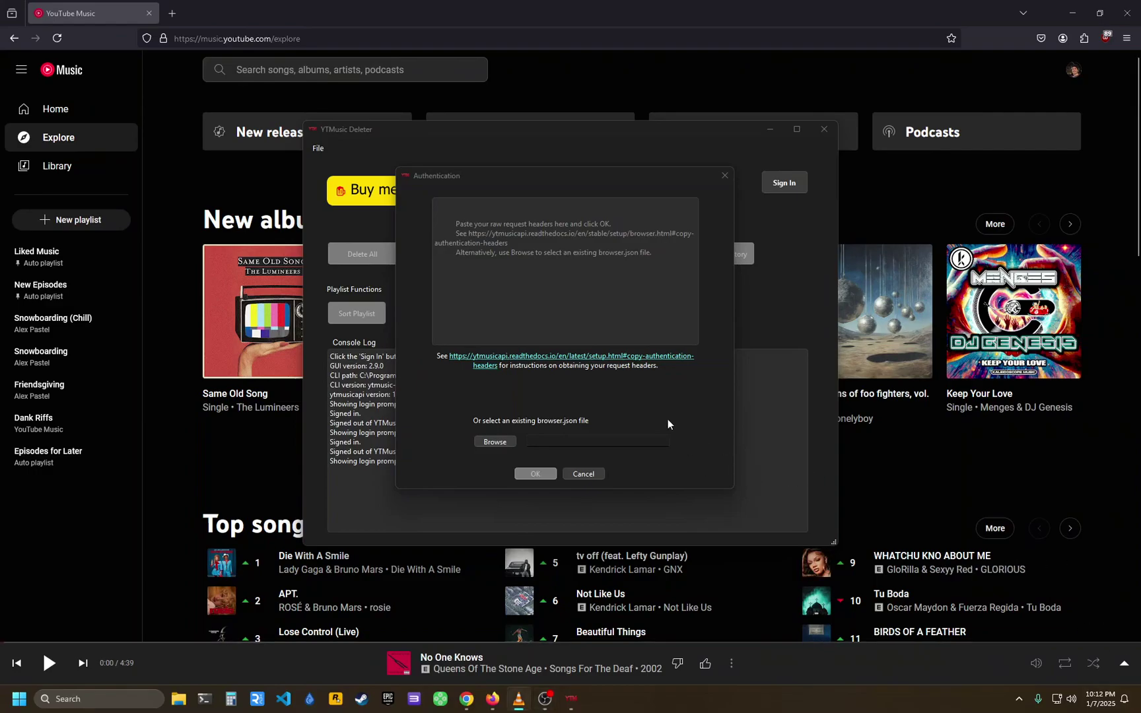
# Focus YTMusic Deleter's Authentication headers box, then bring up the Firefox YouTube Music Explore page.
pyautogui.click(542, 269)
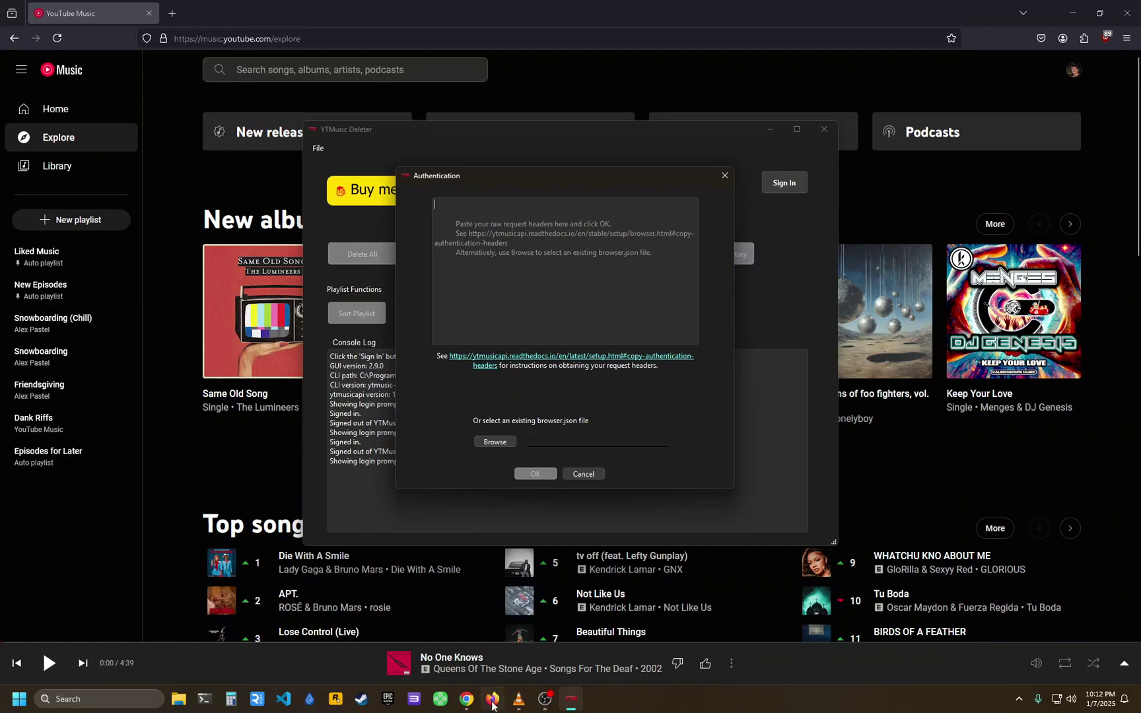
pyautogui.moveTo(472, 708)
# Open Firefox's Web Developer Tools from More tools and dock them to the bottom.
pyautogui.click(207, 105)
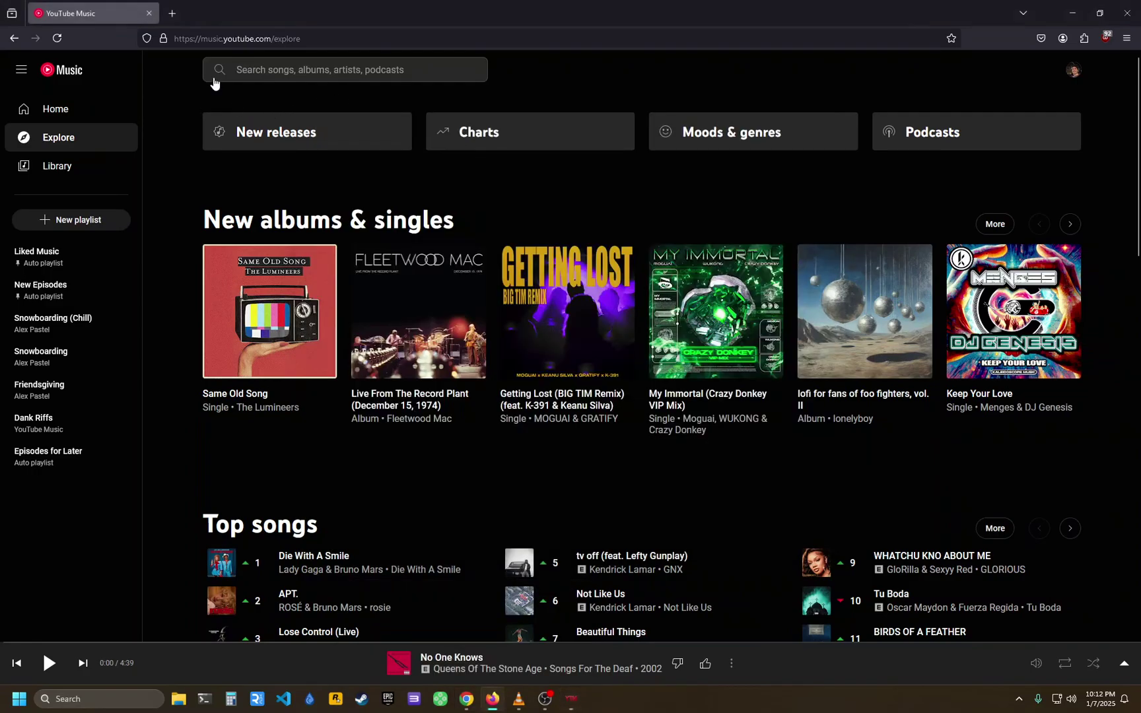
pyautogui.click(1073, 71)
pyautogui.click(1046, 67)
pyautogui.click(1127, 39)
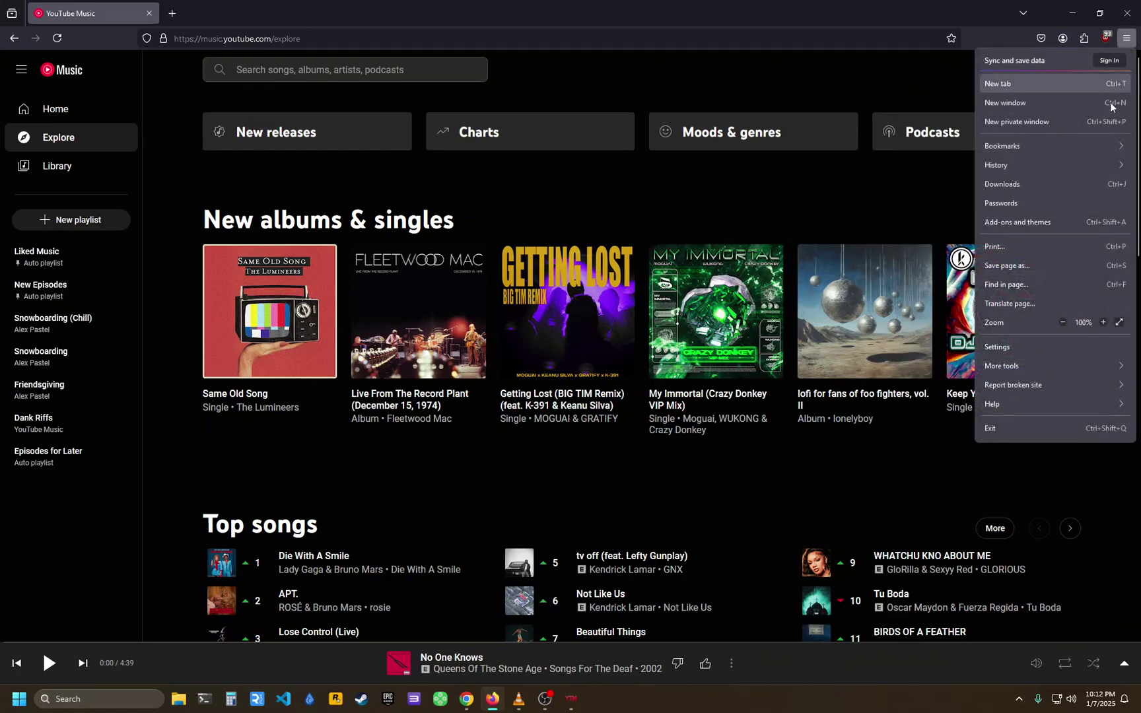
pyautogui.click(1009, 365)
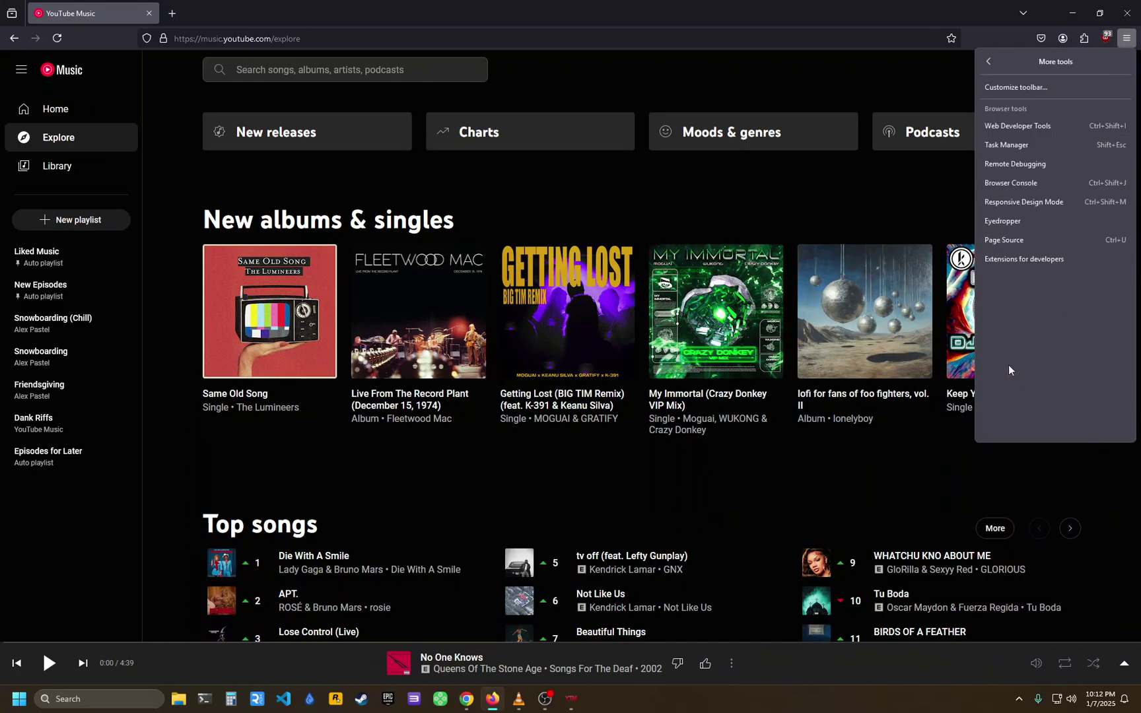
pyautogui.click(1021, 126)
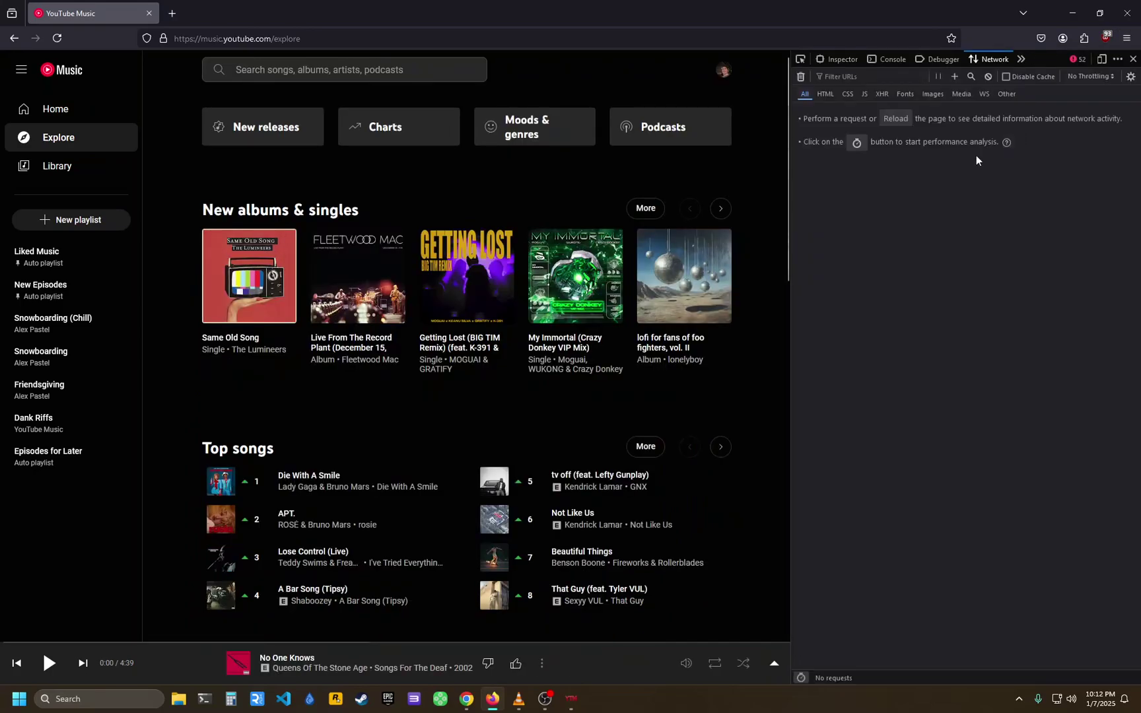
pyautogui.moveTo(791, 234)
pyautogui.mouseDown()
pyautogui.moveTo(597, 244)
pyautogui.moveTo(774, 239)
pyautogui.mouseUp()
pyautogui.click(1117, 59)
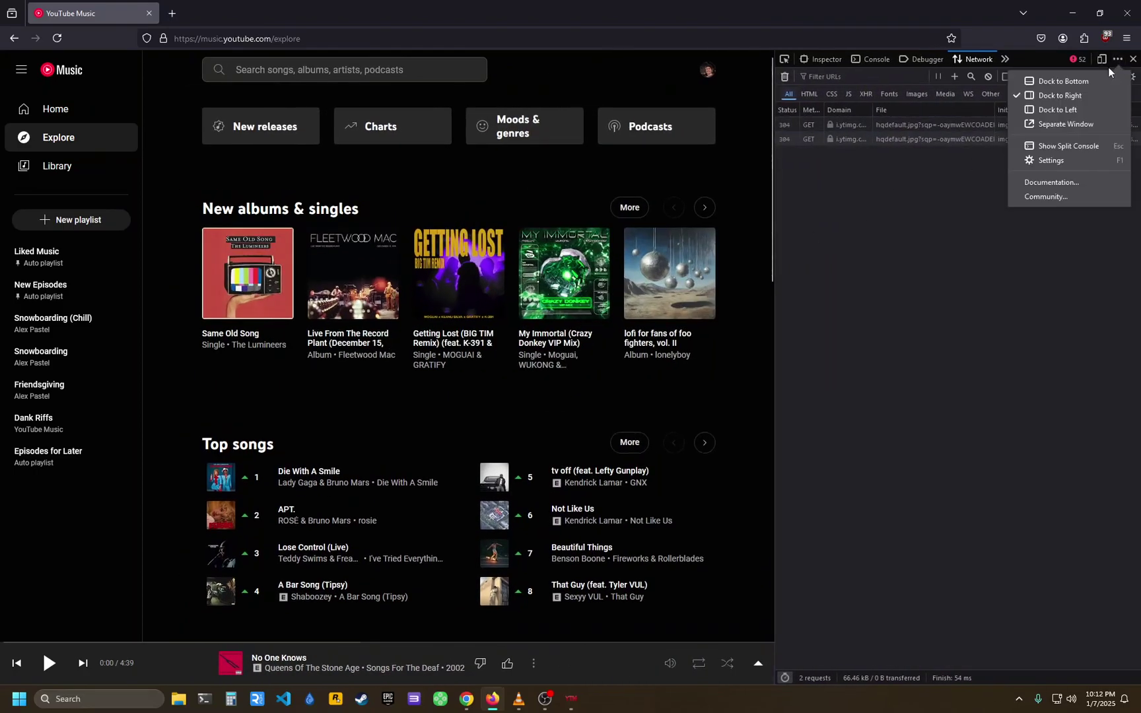
pyautogui.click(1070, 82)
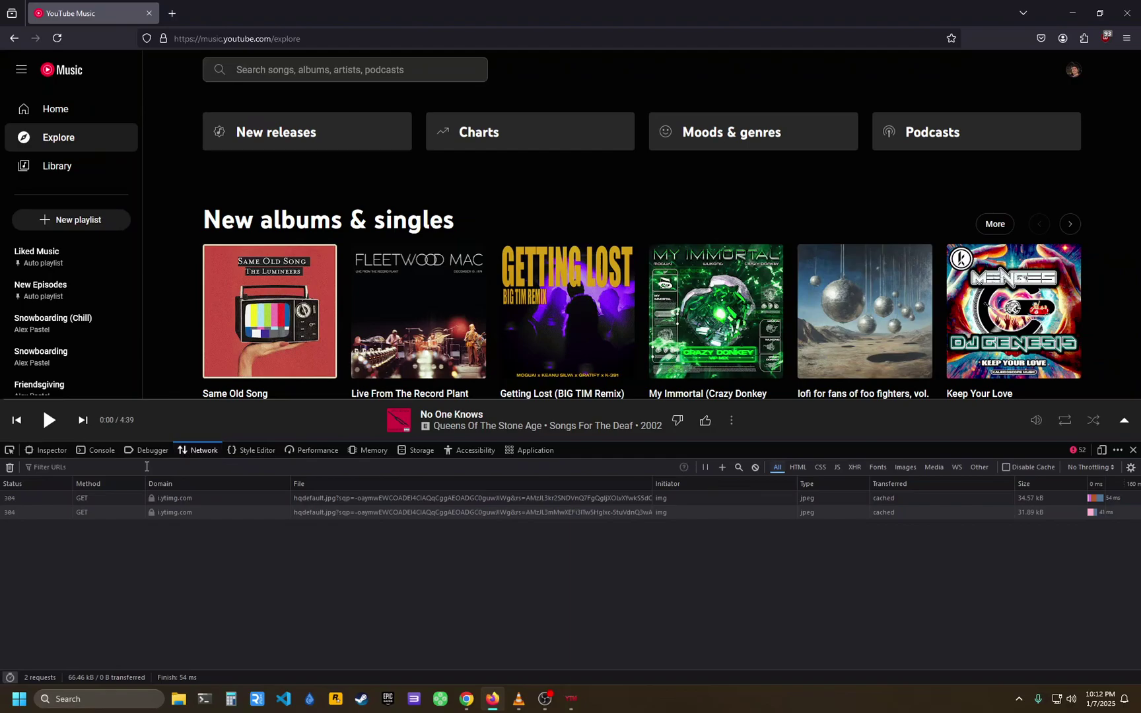
# Filter network requests by 'browse' and reload Explore twice to capture two POST browse requests.
pyautogui.click(146, 467)
pyautogui.write('bro')
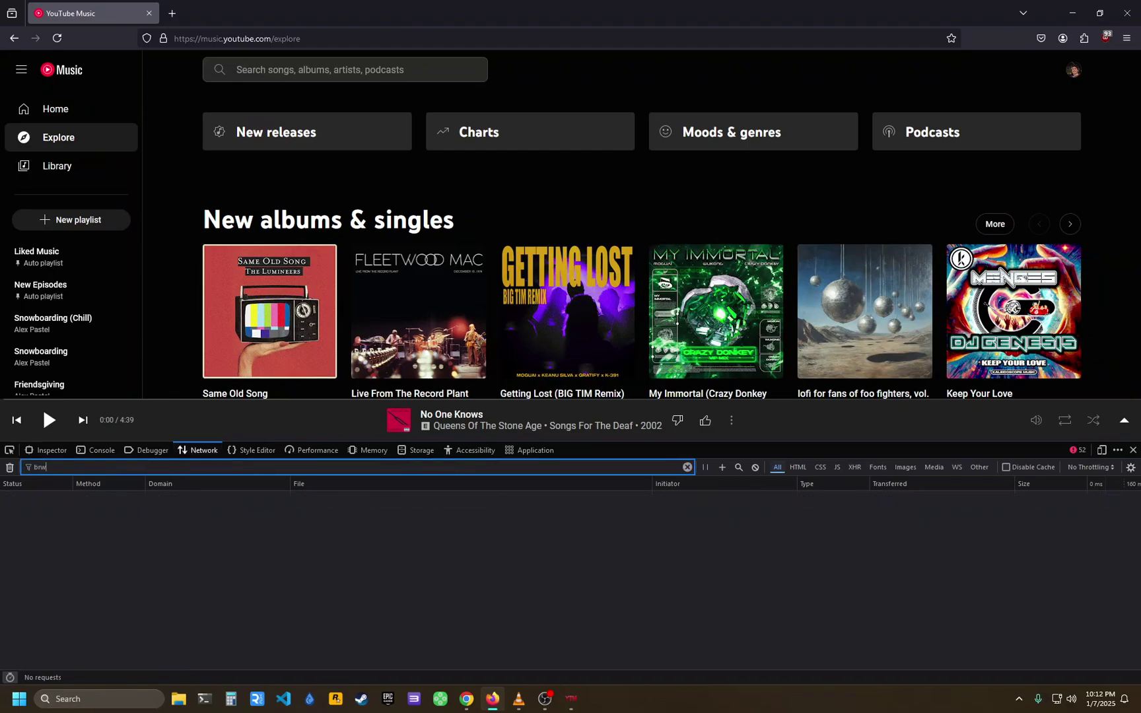
pyautogui.write('wse')
pyautogui.click(130, 524)
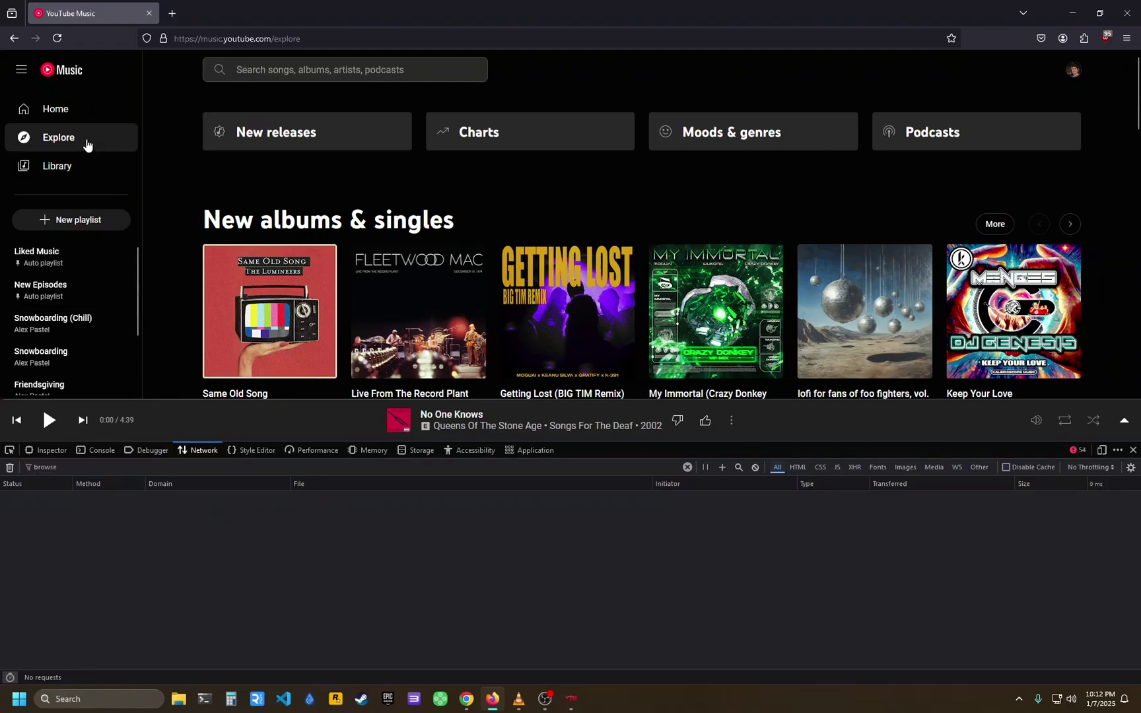
pyautogui.click(69, 139)
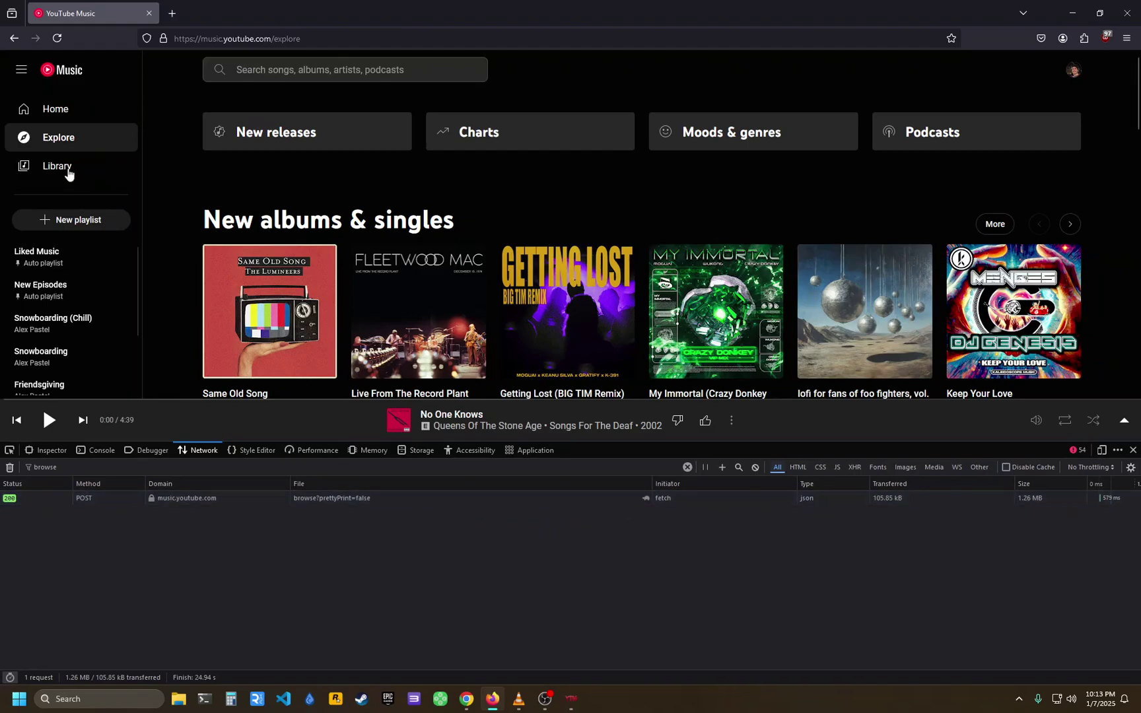
pyautogui.click(50, 142)
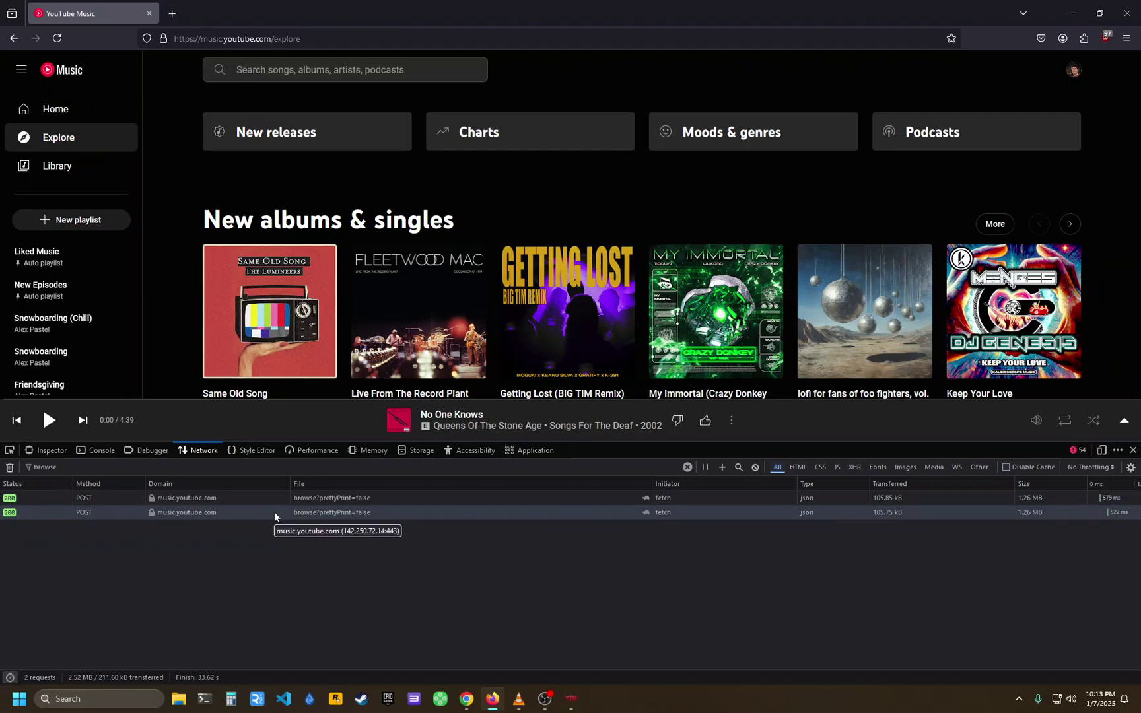
# Copy the second browse request's request headers and paste them into YTMusic Deleter's Authentication box to sign in.
pyautogui.rightClick(275, 517)
pyautogui.moveTo(331, 532)
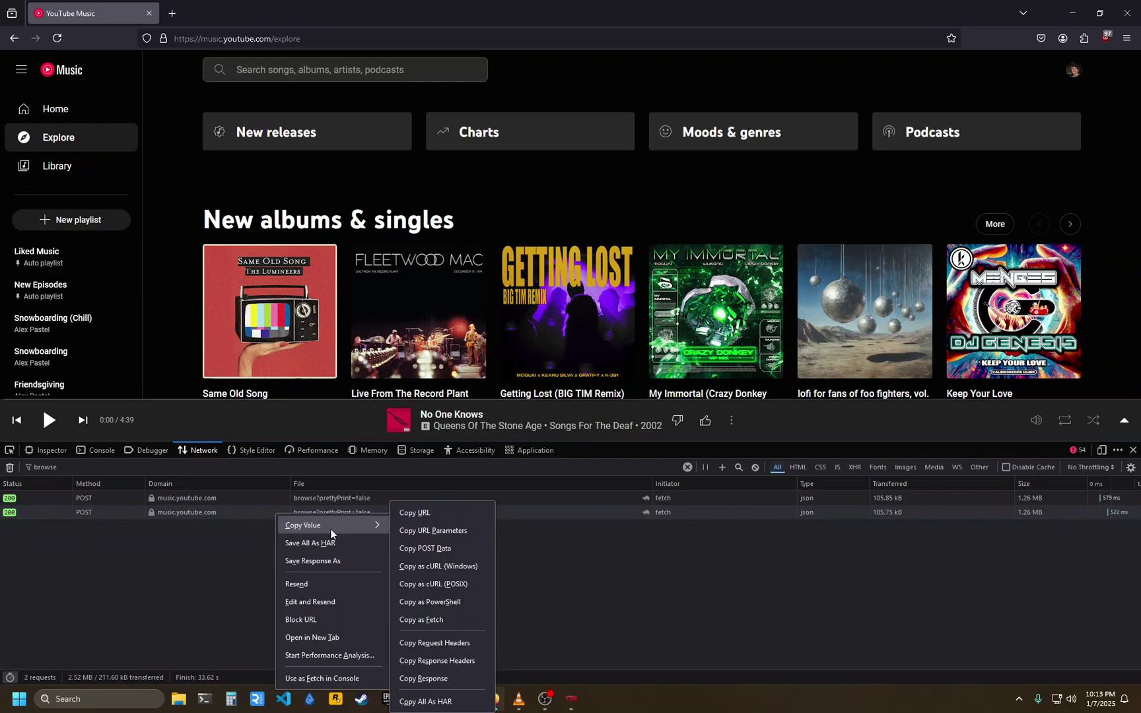
pyautogui.click(428, 644)
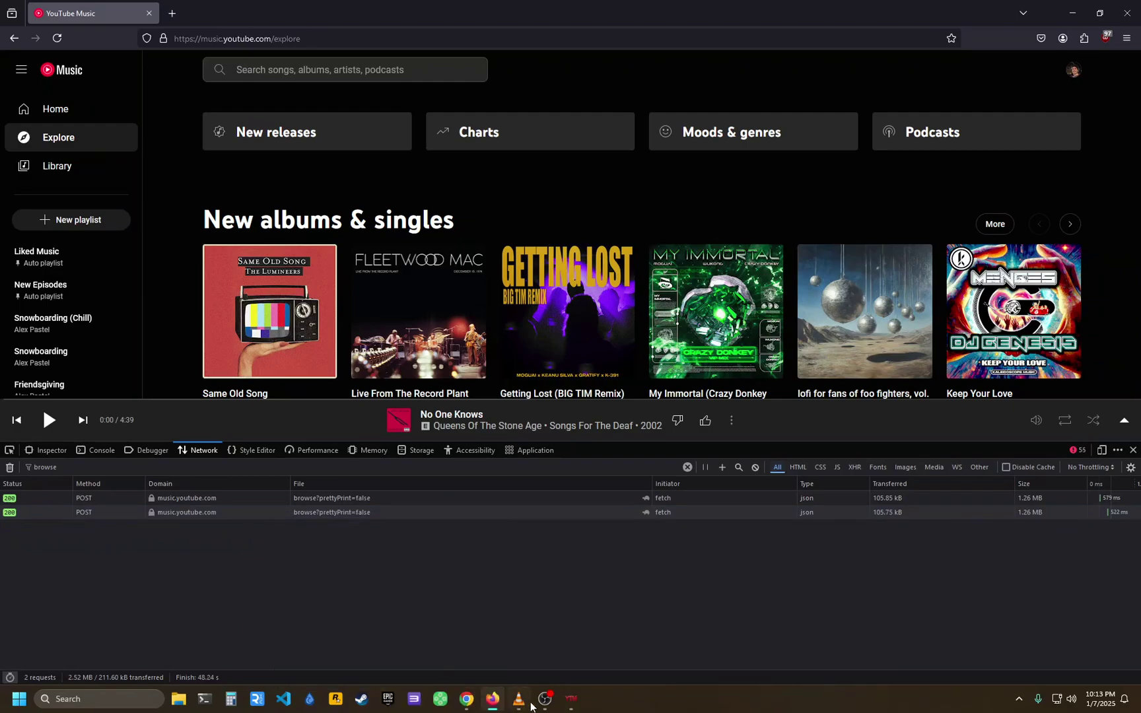
pyautogui.click(572, 698)
pyautogui.hotkey('ctrl', 'v')
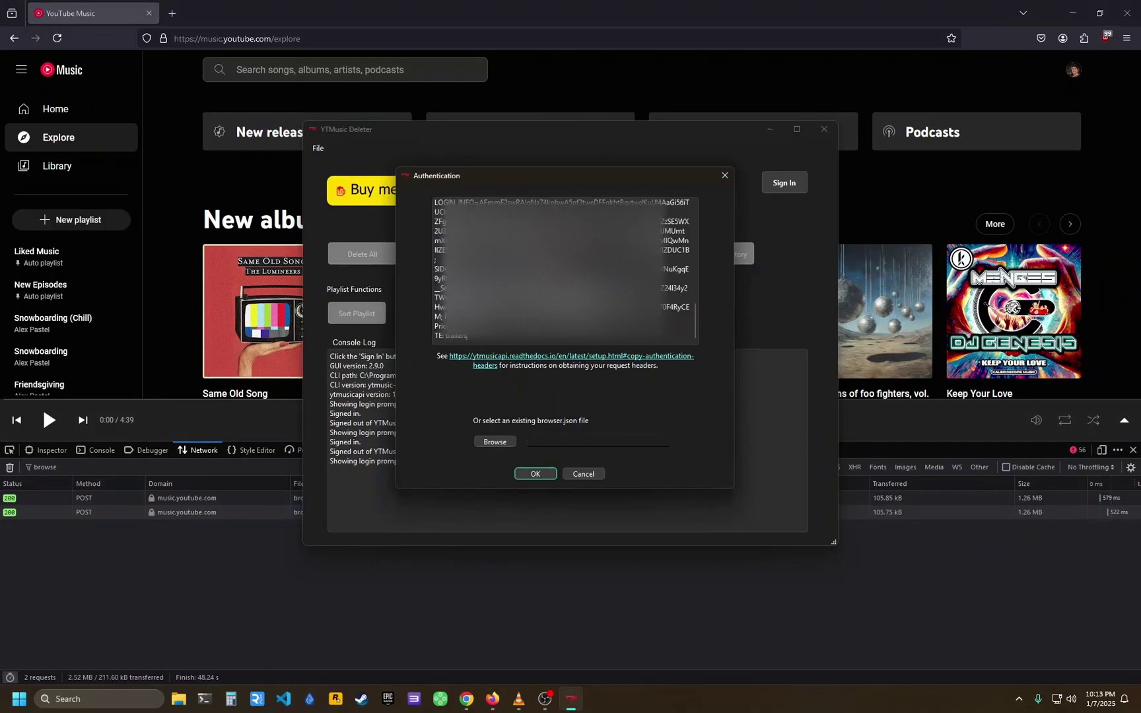
pyautogui.click(532, 473)
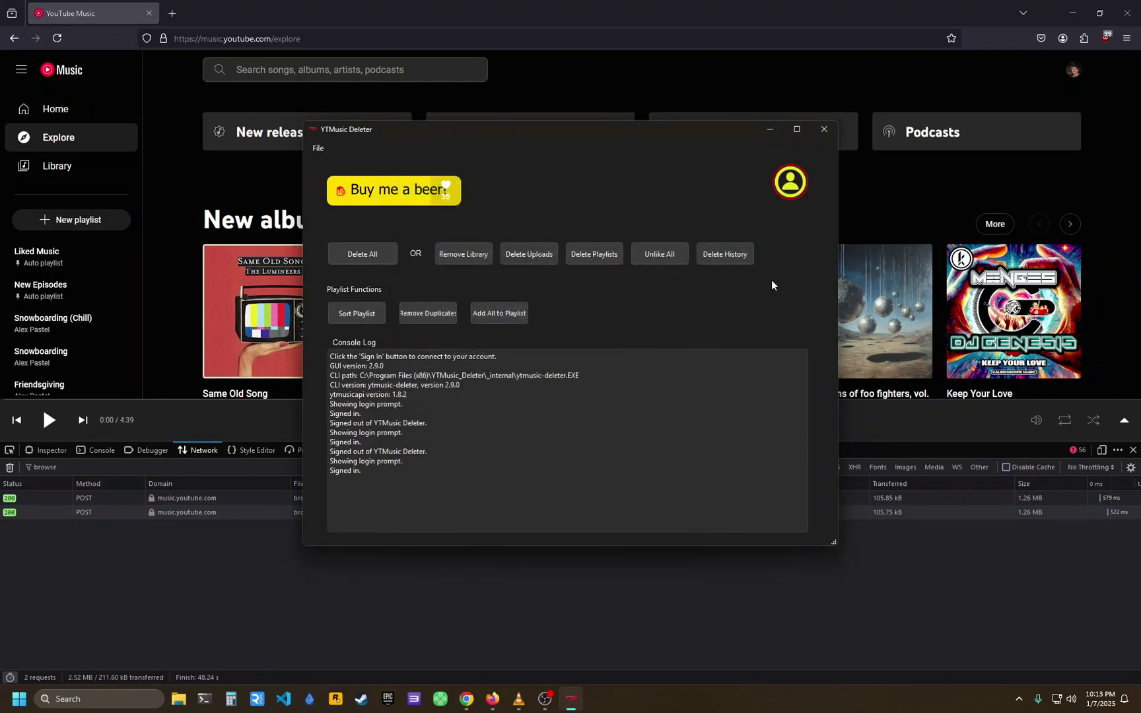
pyautogui.click(572, 699)
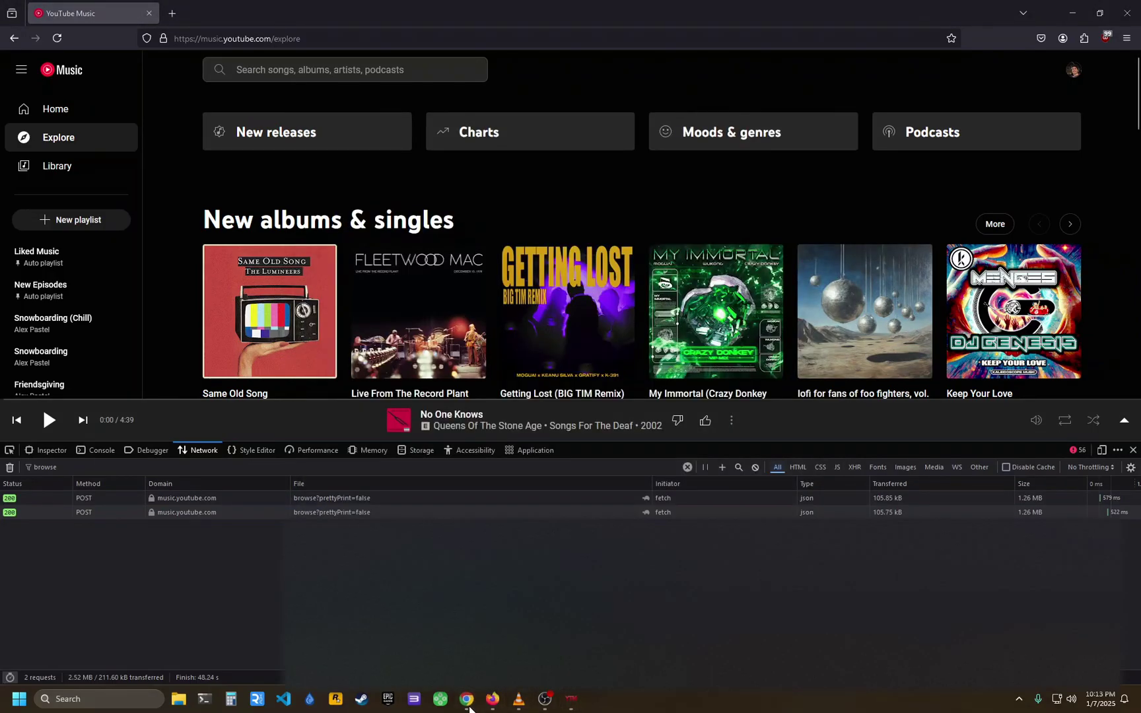
# In Chrome DevTools' Network panel, turn on Disable cache and reload the Explore page.
pyautogui.click(467, 701)
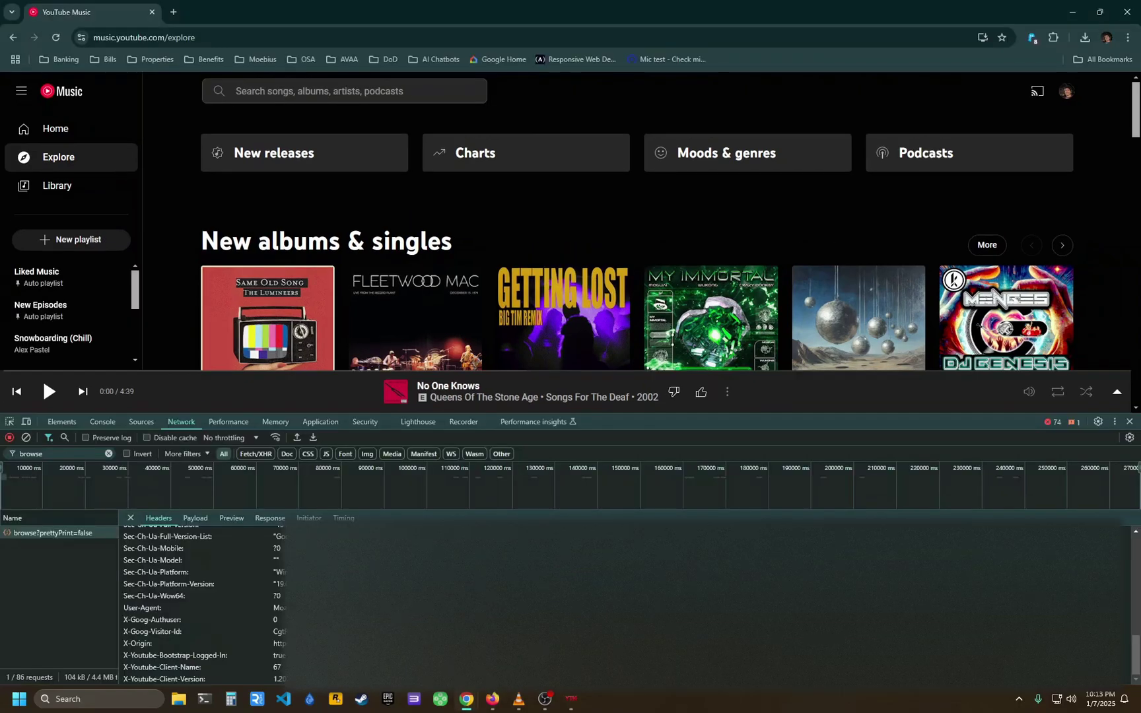
pyautogui.click(77, 533)
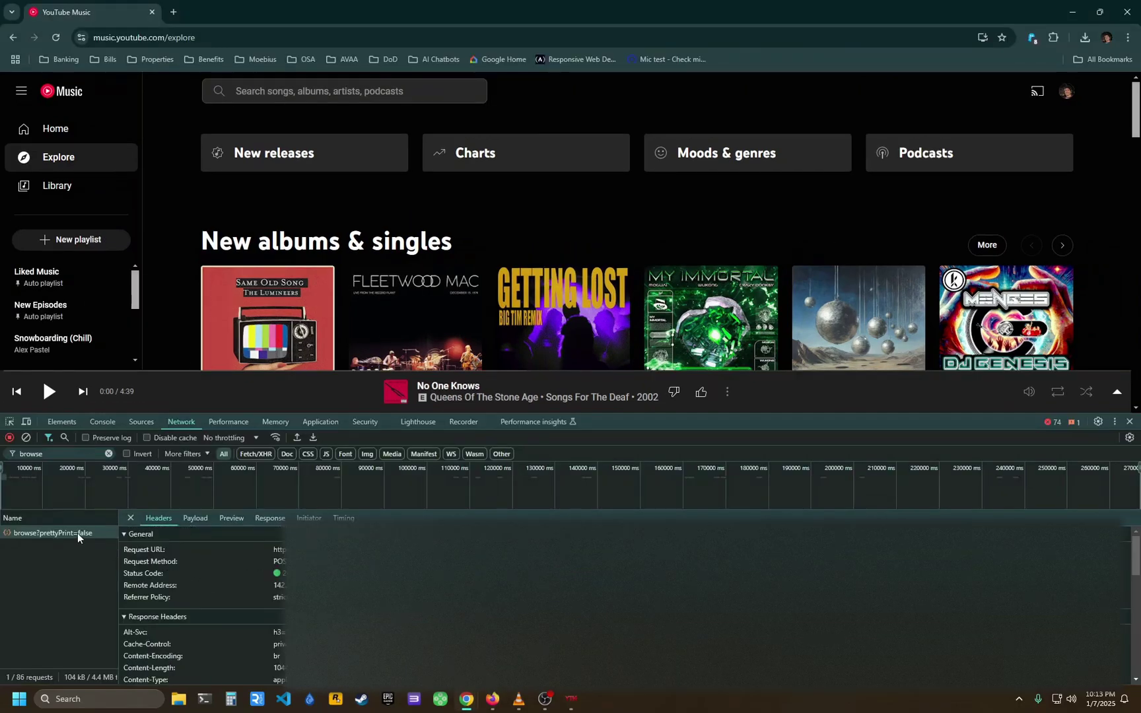
pyautogui.rightClick(77, 533)
pyautogui.moveTo(153, 371)
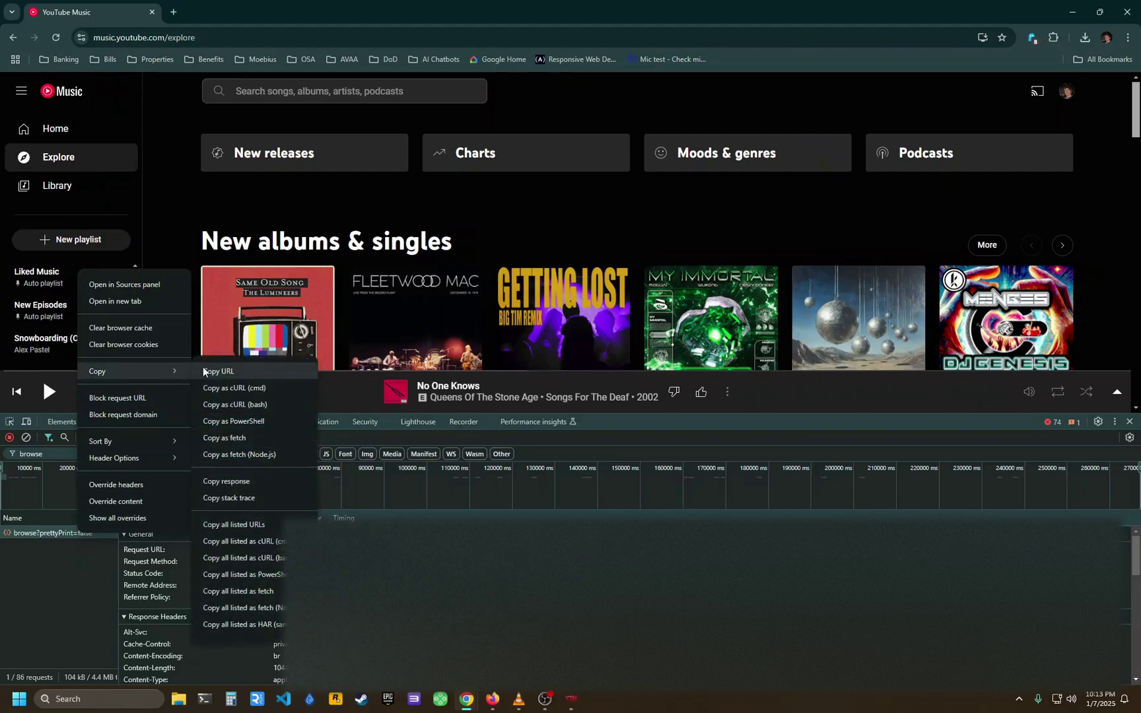
pyautogui.click(109, 619)
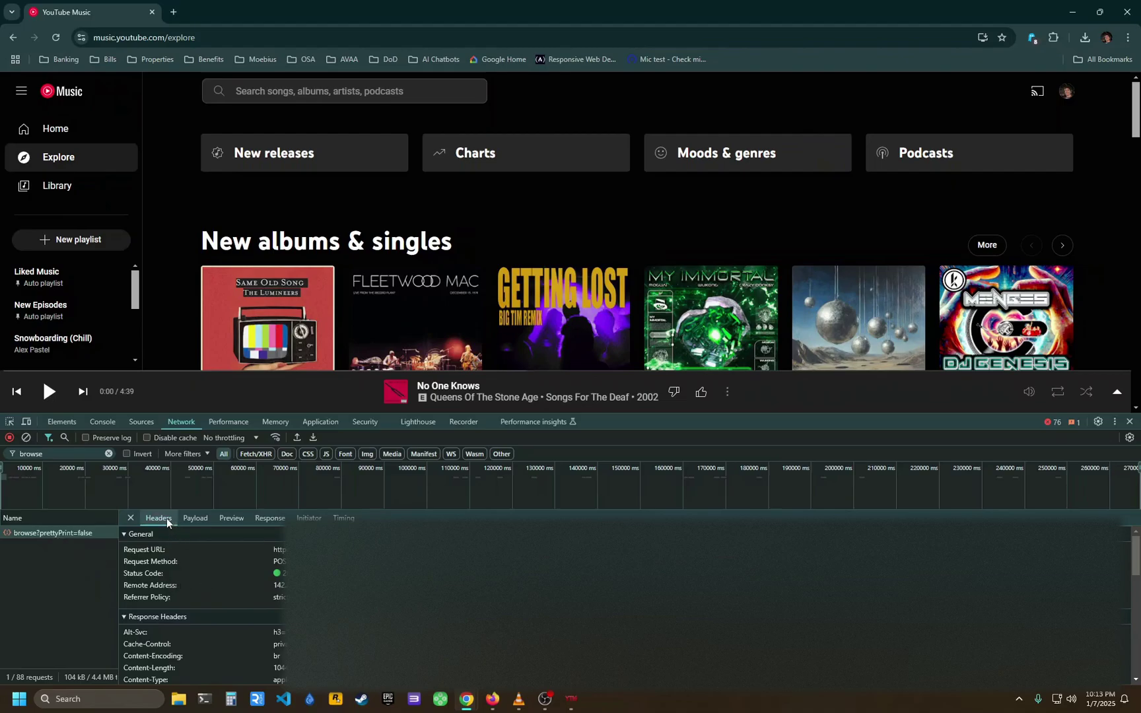
pyautogui.scroll(-5, 195, 592)
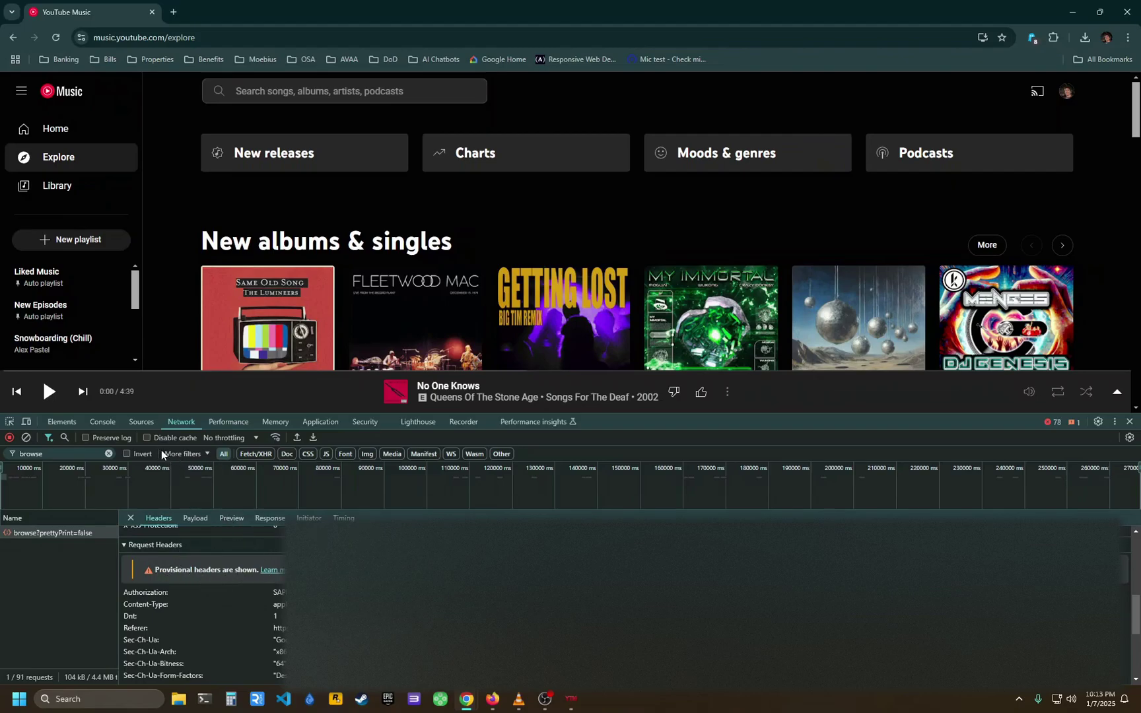
pyautogui.click(146, 438)
pyautogui.click(58, 37)
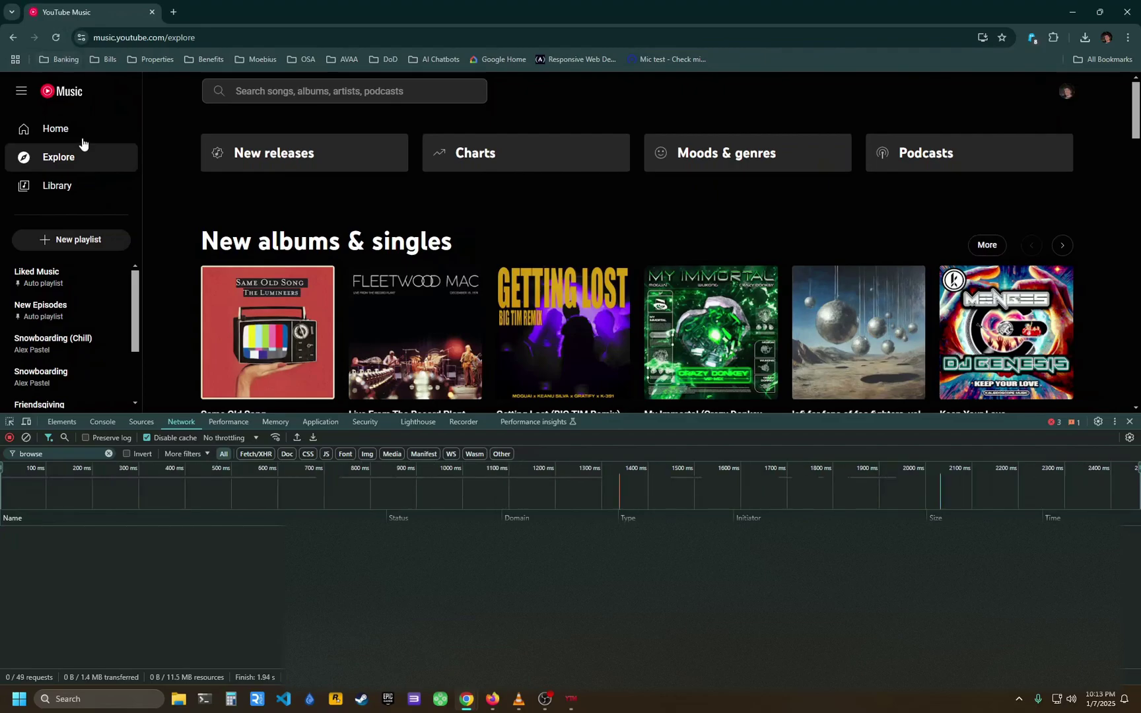
# Load the Library page and select the request header lines of its browse?prettyPrint=false request.
pyautogui.click(56, 184)
pyautogui.click(50, 534)
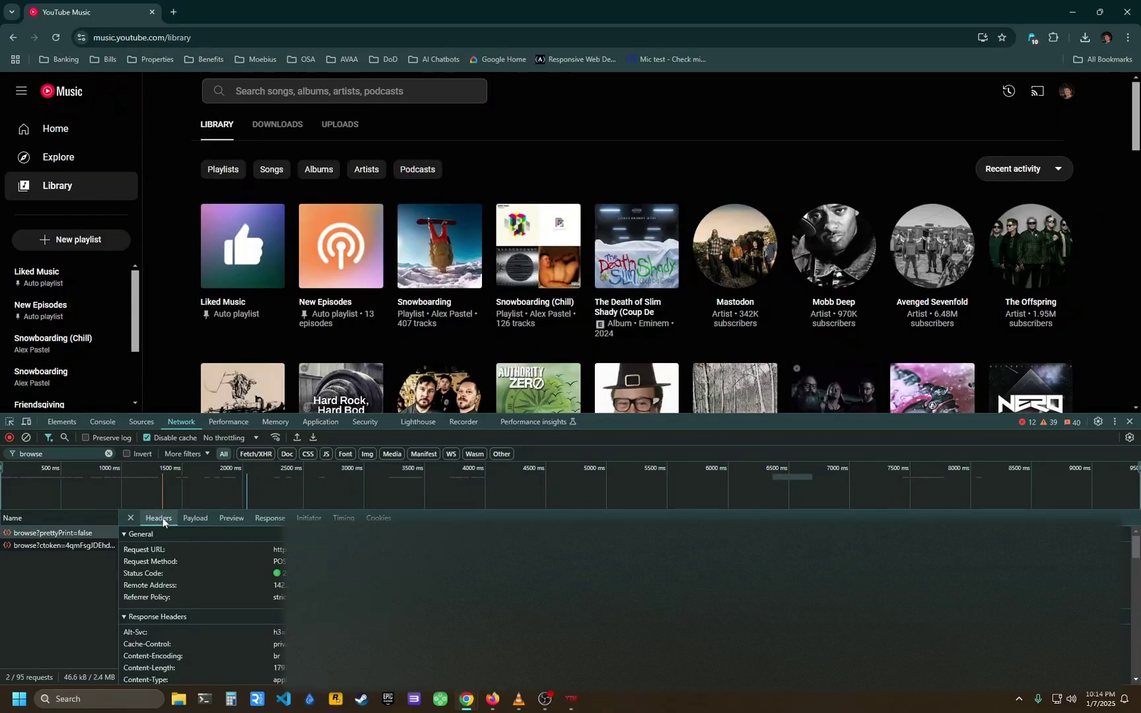
pyautogui.scroll(-6, 171, 588)
pyautogui.scroll(-1, 169, 607)
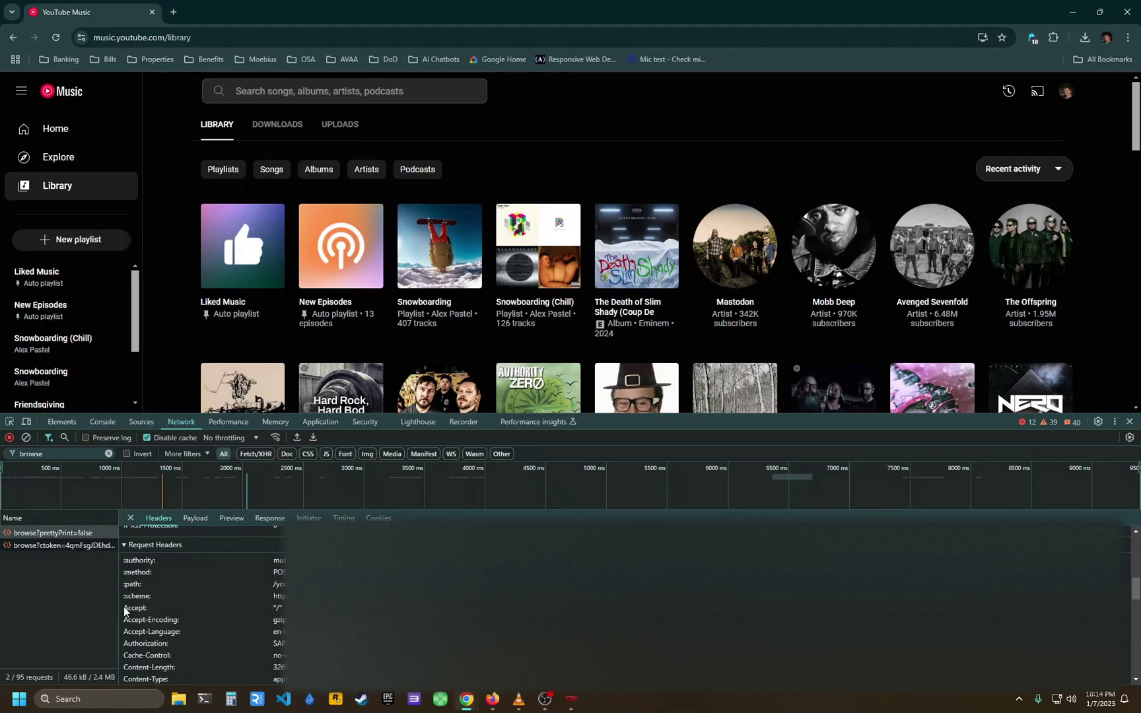
pyautogui.moveTo(124, 609); pyautogui.dragTo(206, 681)
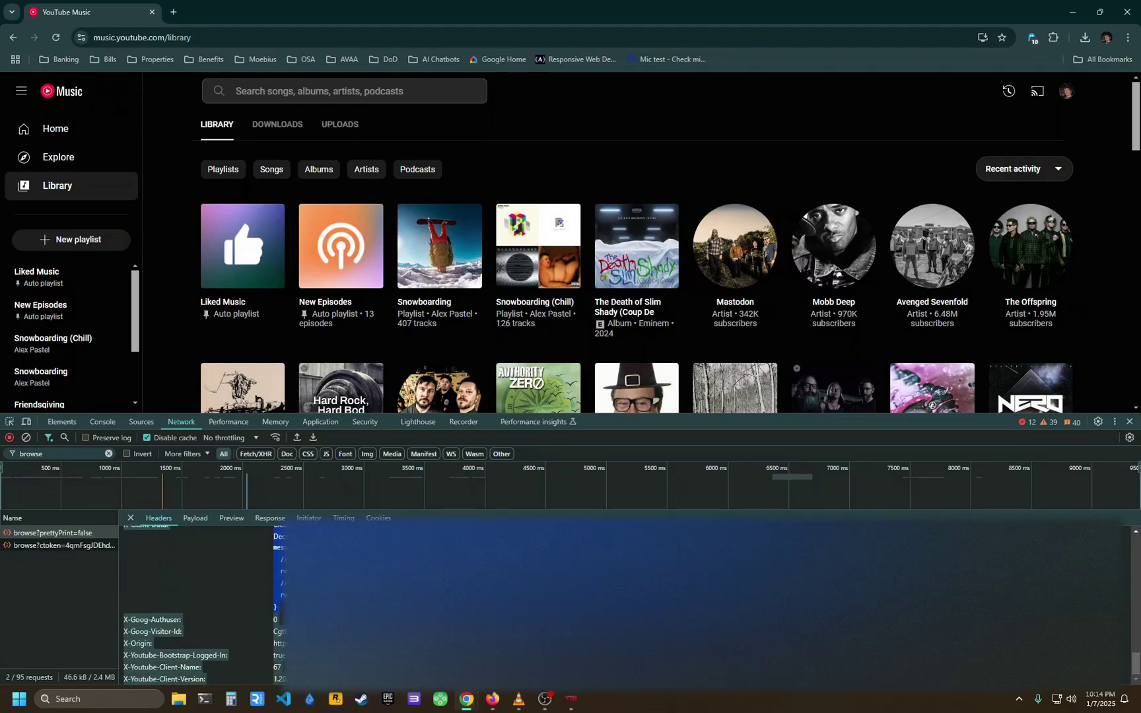
# Sign out of YTMusic Deleter, sign back in with the pasted Chrome headers, and close DevTools.
pyautogui.click(571, 699)
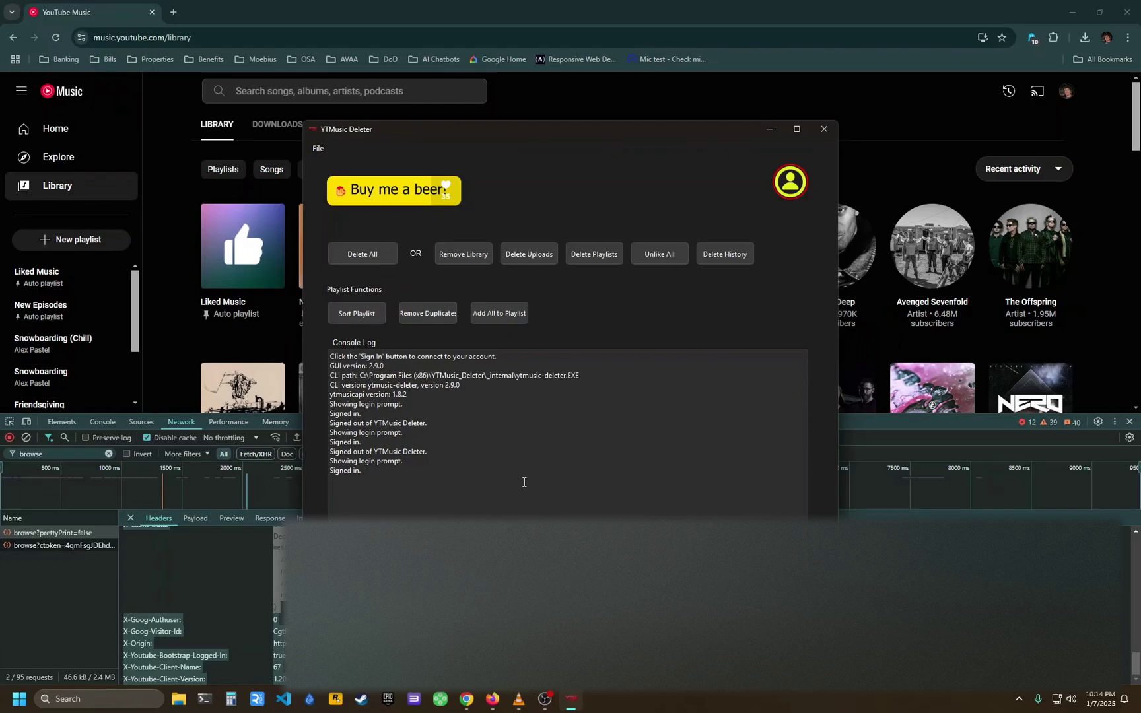
pyautogui.click(787, 192)
pyautogui.click(759, 265)
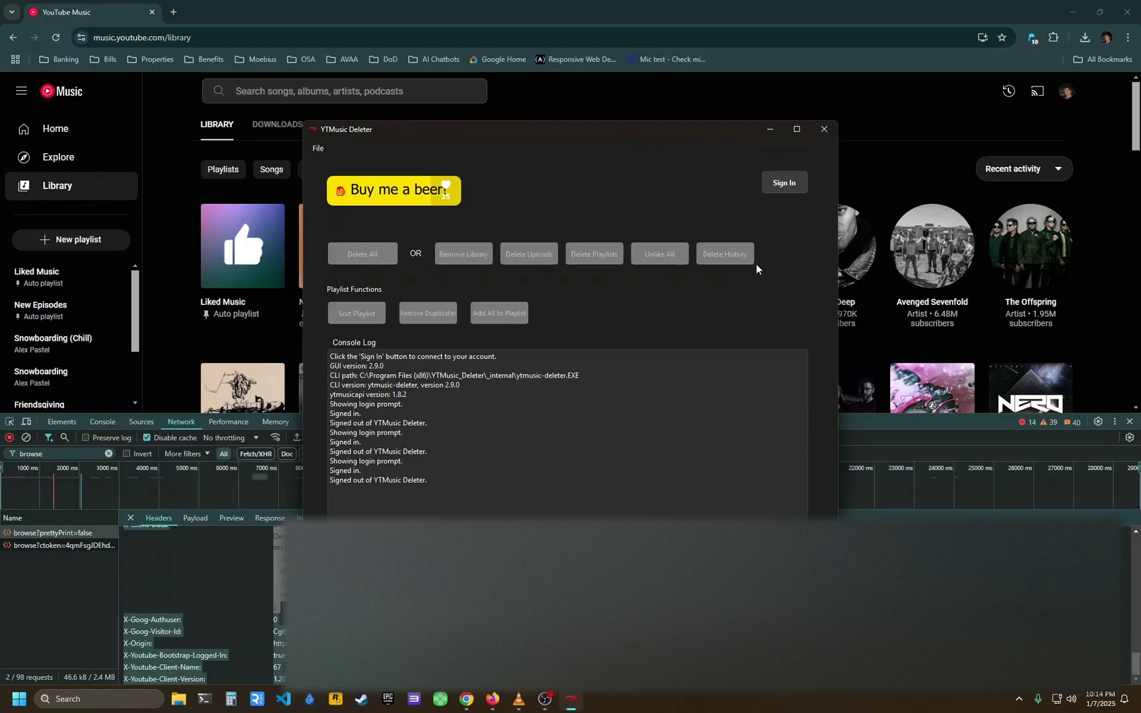
pyautogui.click(780, 184)
pyautogui.hotkey('ctrl', 'v')
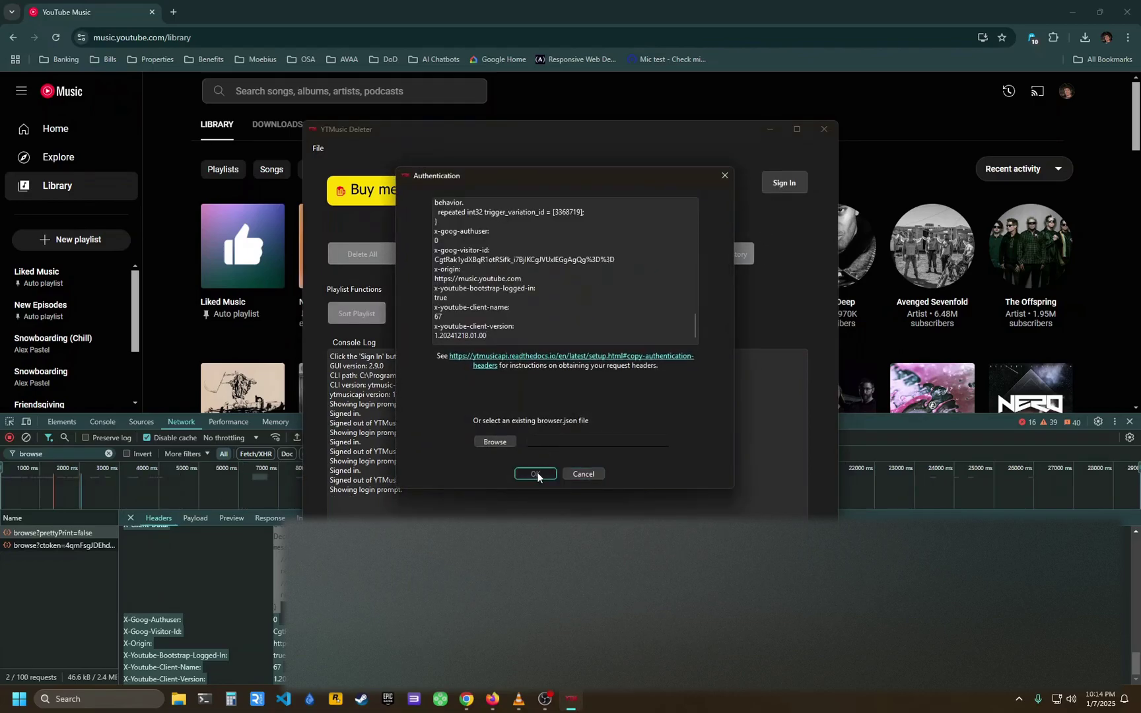
pyautogui.click(536, 472)
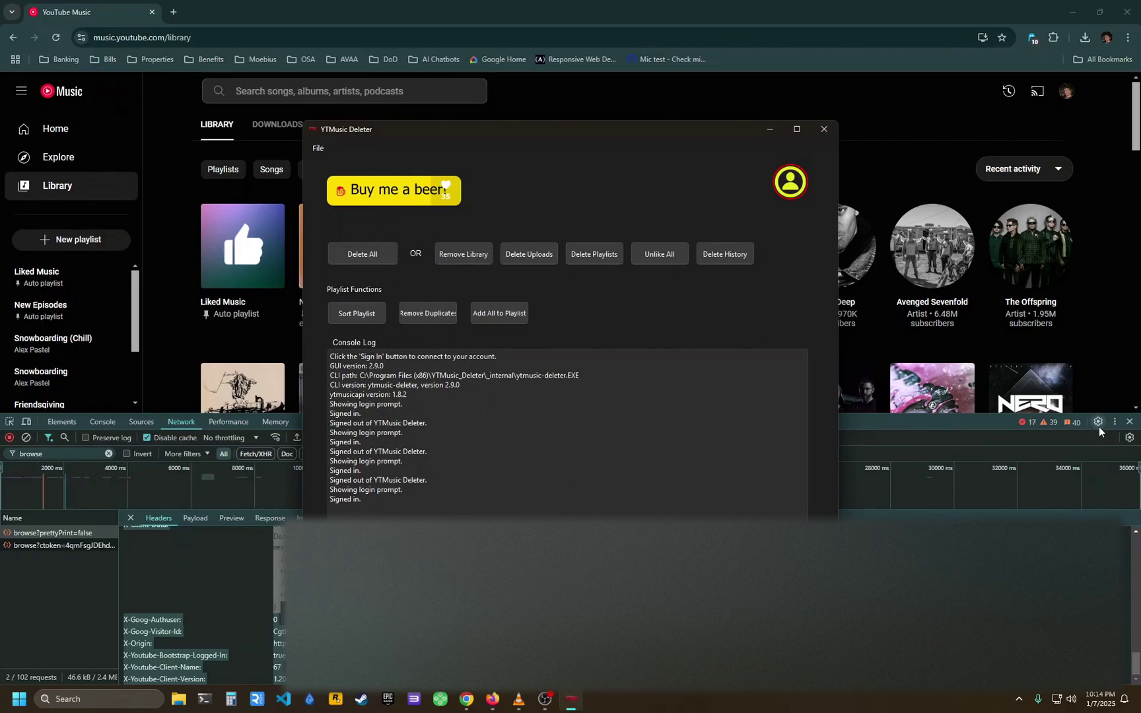
pyautogui.click(1127, 421)
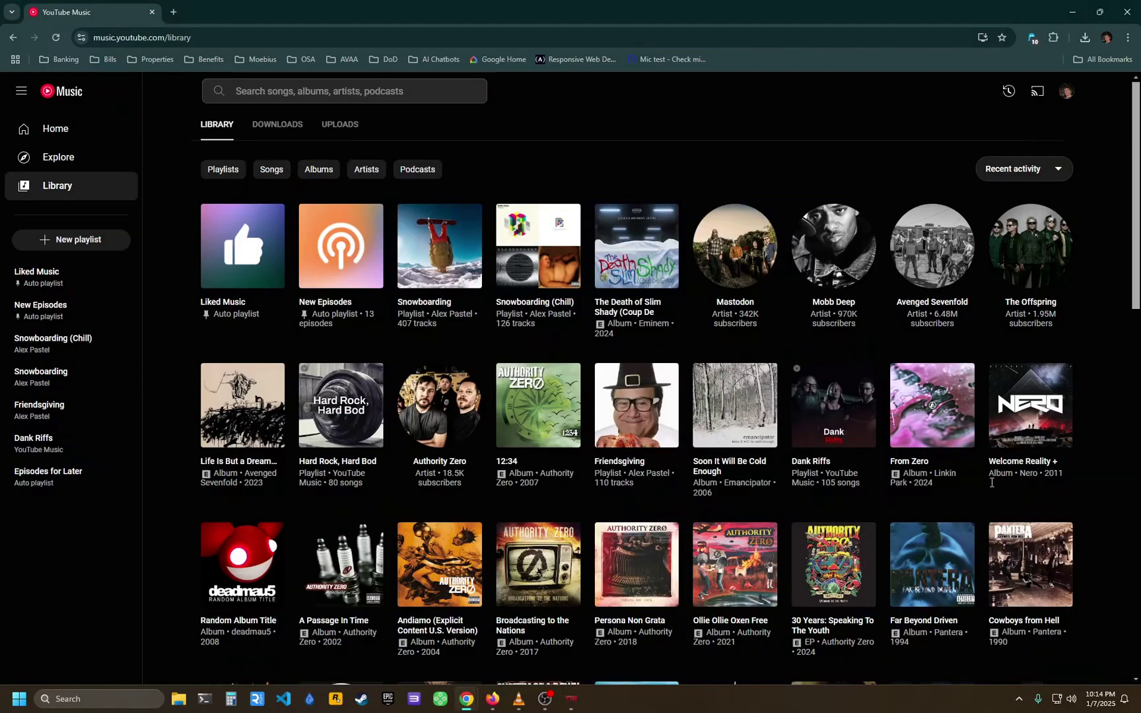
# Restore the YTMusic Deleter window from the taskbar, its log ending 'Signed in.'.
pyautogui.click(572, 699)
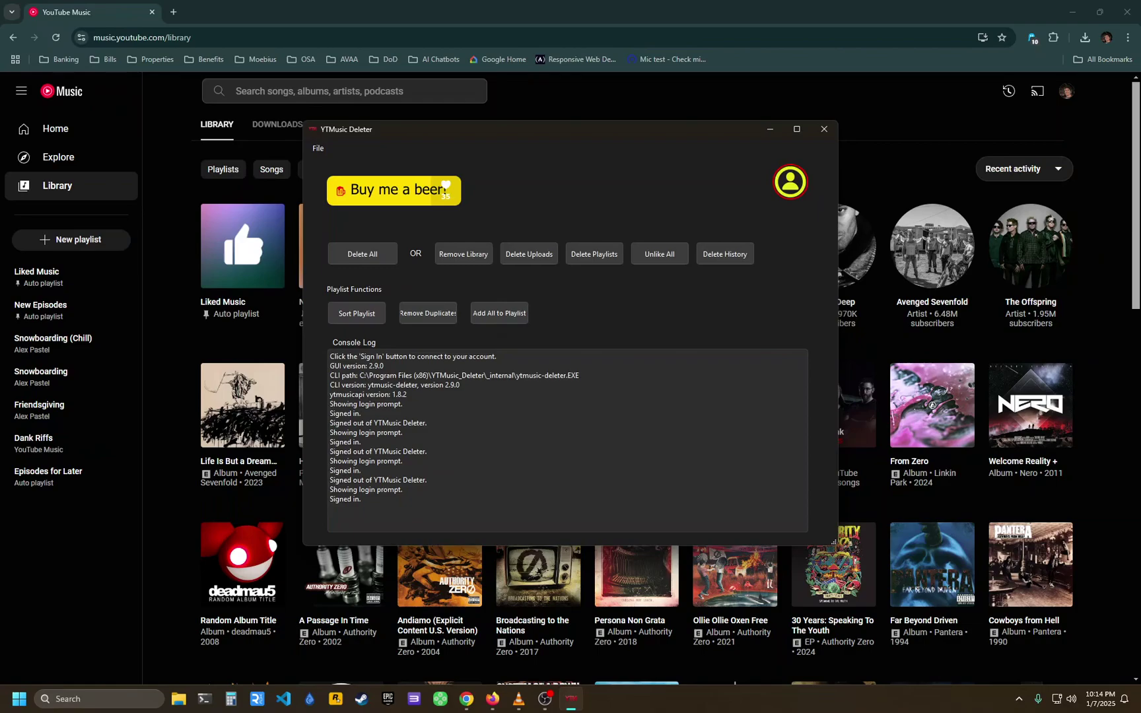
pyautogui.hotkey('alt', 'Tab')
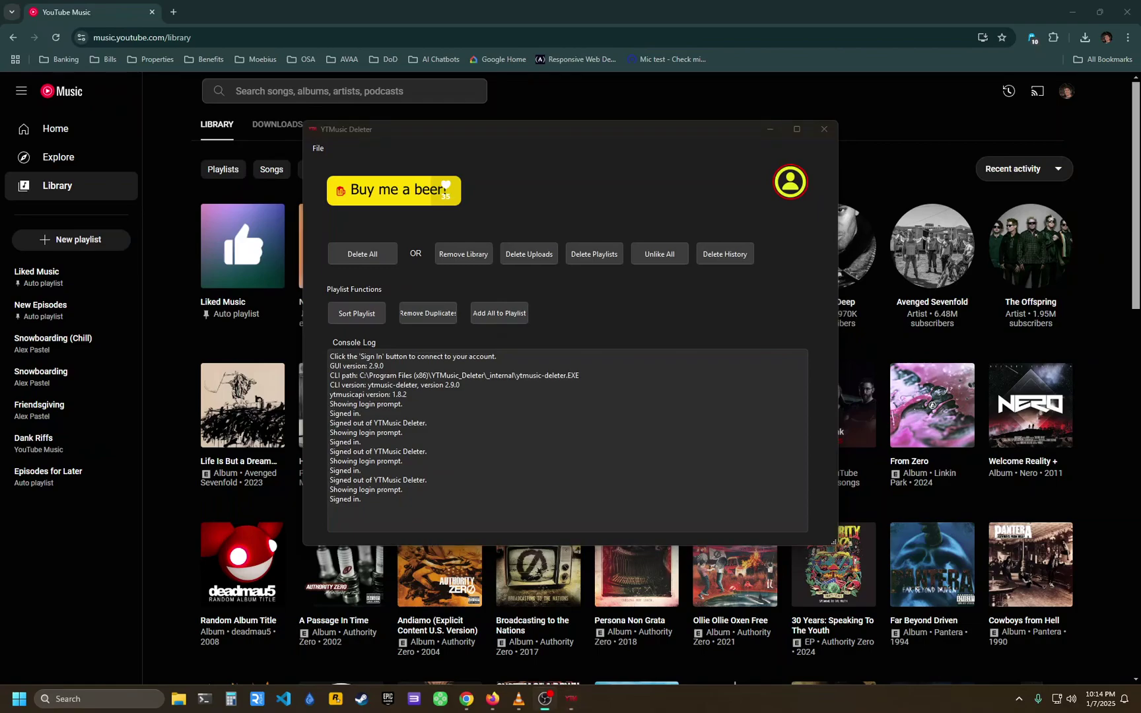